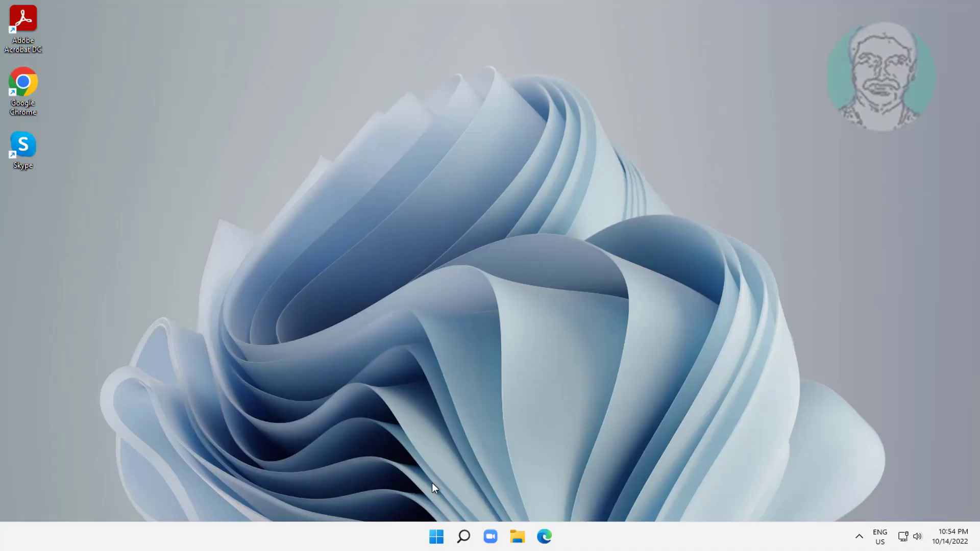
- Open the Run box from the Quick Link menu to enter msdt.exe -id devicediagnostic
{"action": "right_click", "coordinate": [437, 537]}
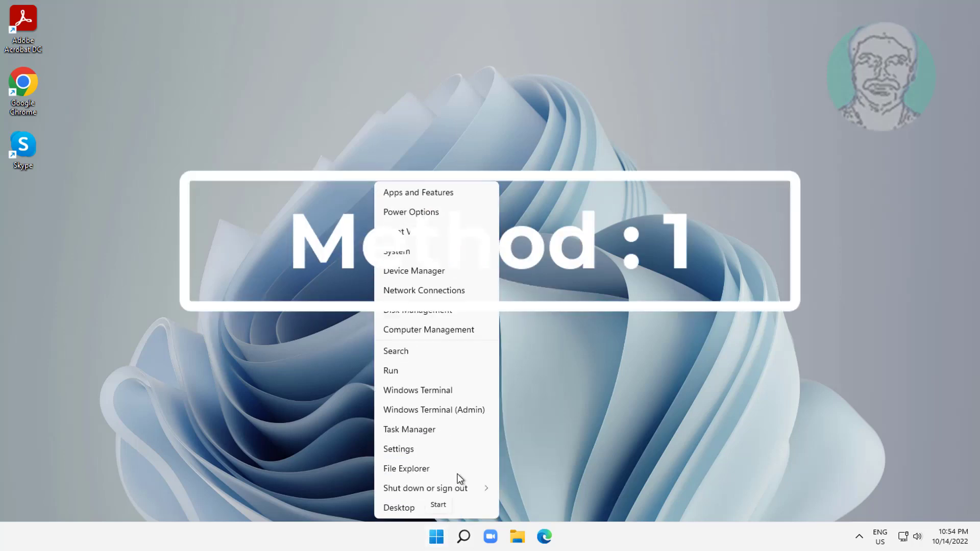
{"action": "left_click", "coordinate": [402, 370]}
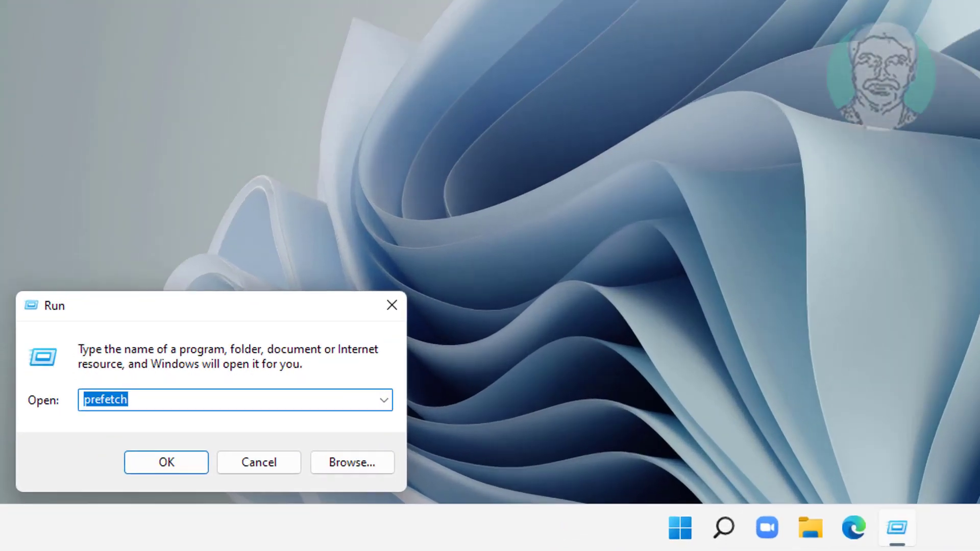
{"action": "type", "text": "ms"}
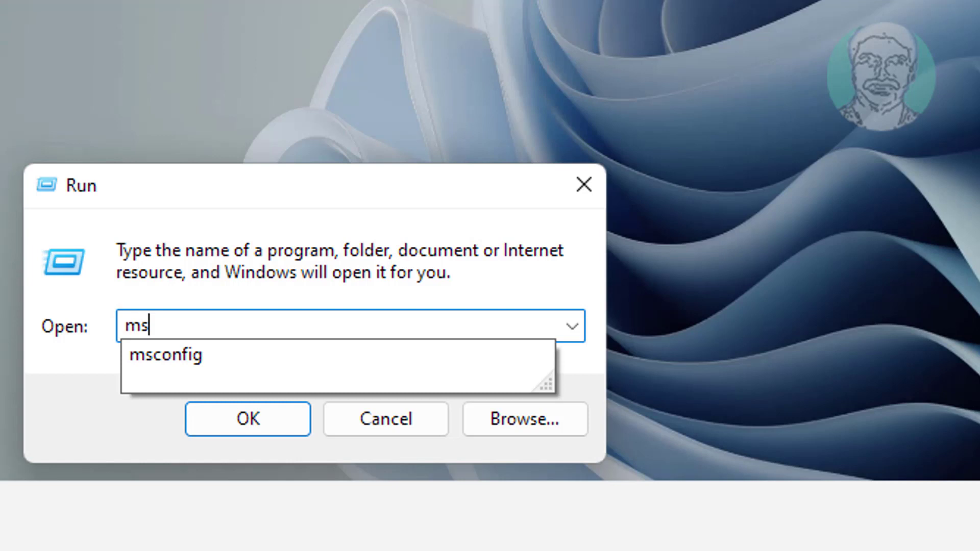
{"action": "type", "text": "dt.ex"}
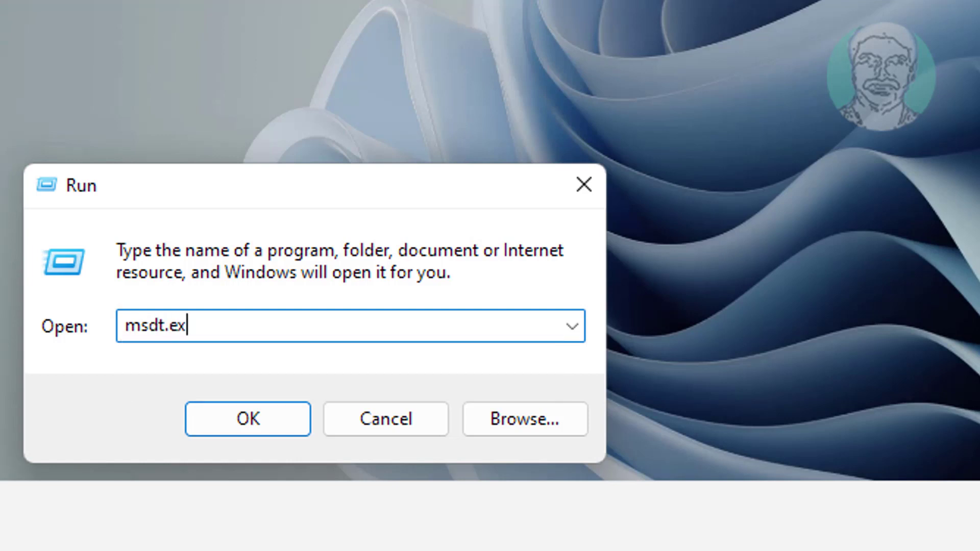
{"action": "type", "text": "e -id "}
{"action": "type", "text": "device"}
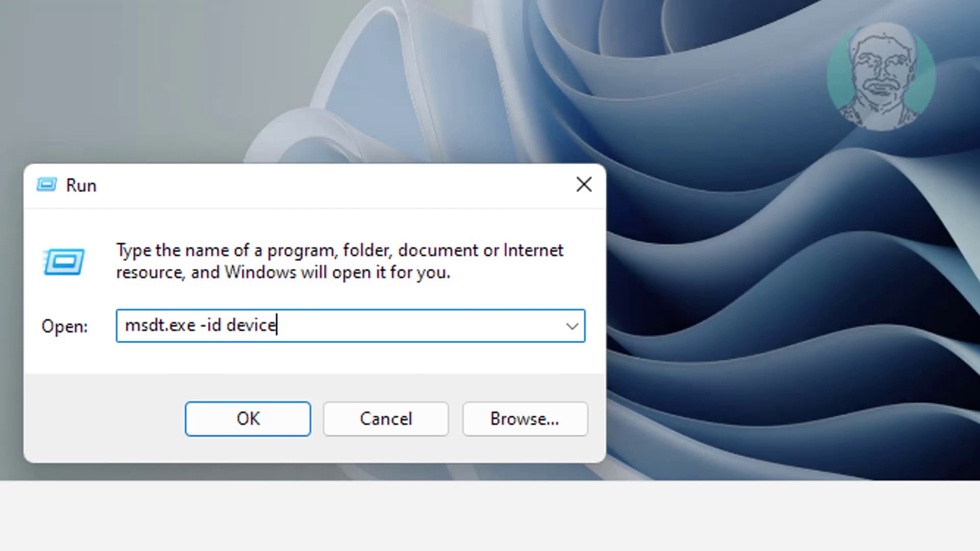
{"action": "type", "text": "dia"}
{"action": "type", "text": "gnost"}
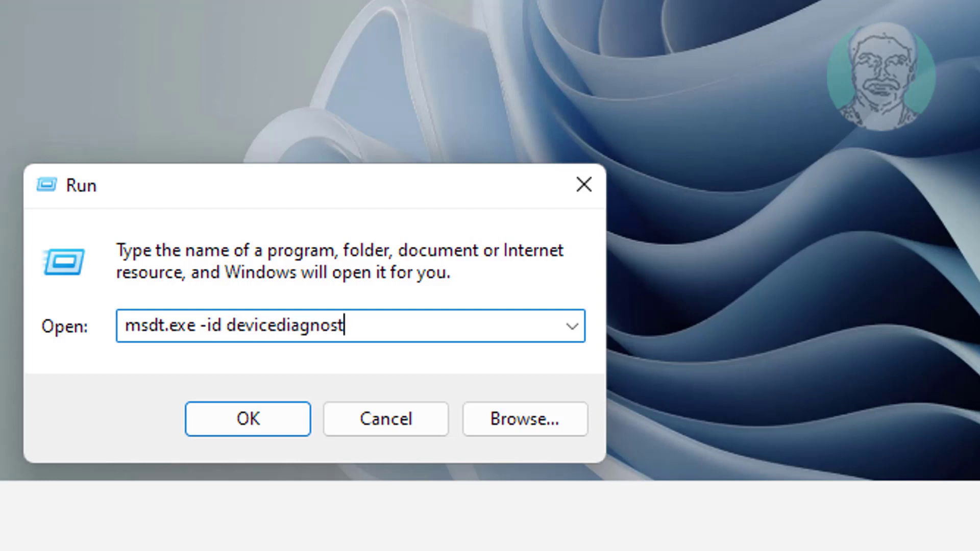
{"action": "type", "text": "ic"}
- Launch the Hardware and Devices troubleshooter with msdt.exe -id devicediagnostic and start its scan
{"action": "key", "text": "Return"}
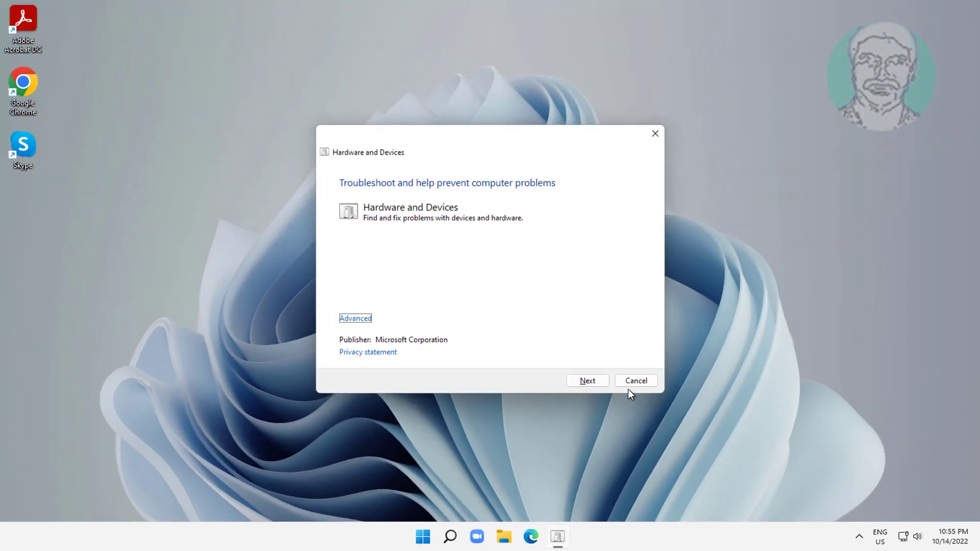
{"action": "left_click", "coordinate": [590, 382]}
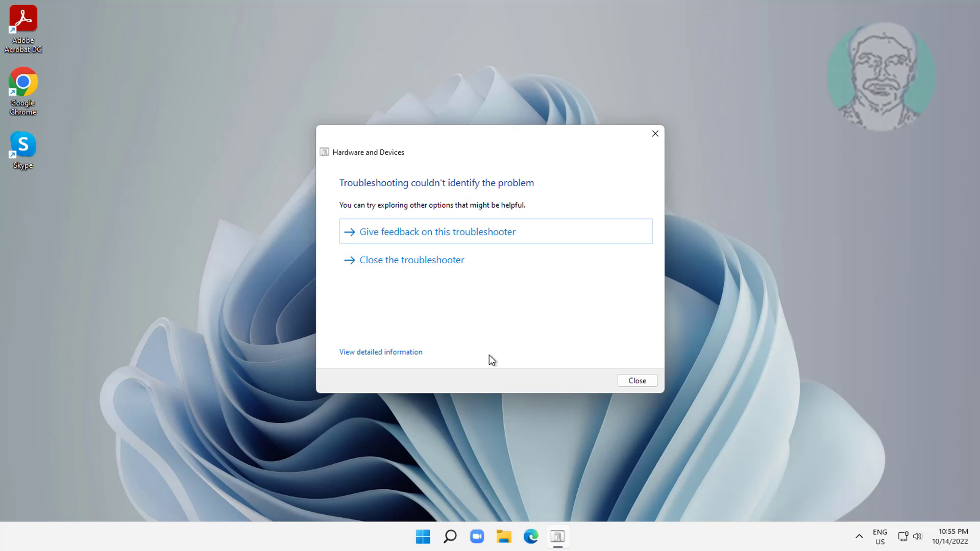
- Close the troubleshooter, restart Windows Explorer from Task Manager, and close Task Manager
{"action": "left_click", "coordinate": [636, 380]}
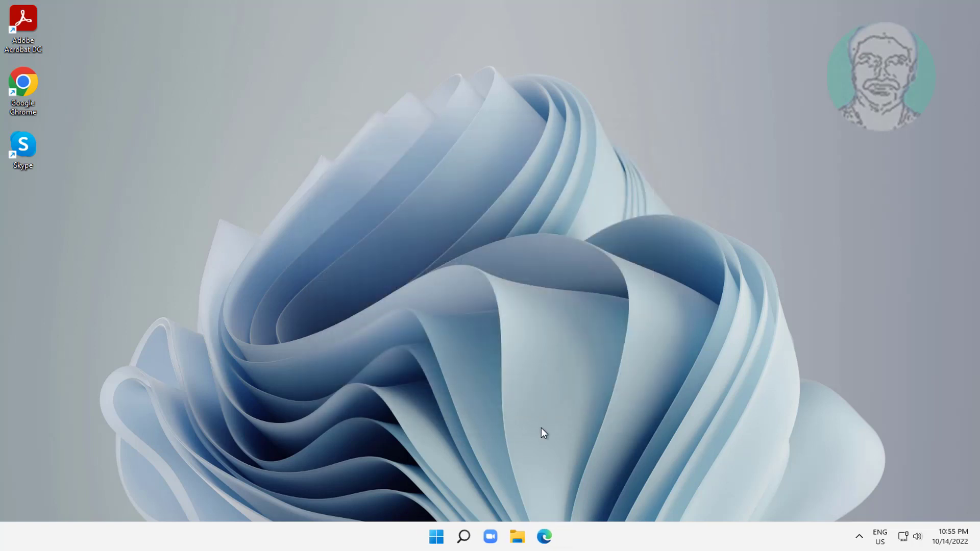
{"action": "right_click", "coordinate": [434, 537]}
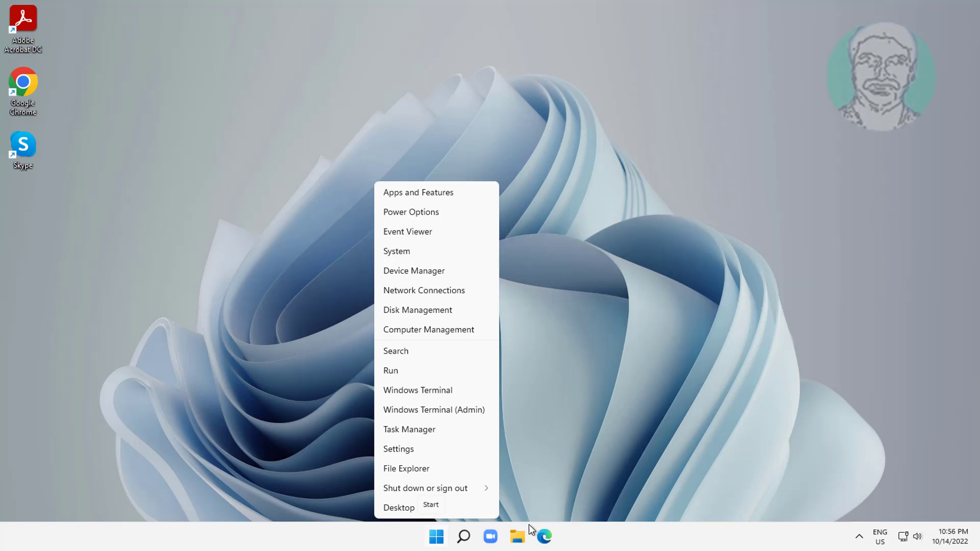
{"action": "left_click", "coordinate": [422, 429]}
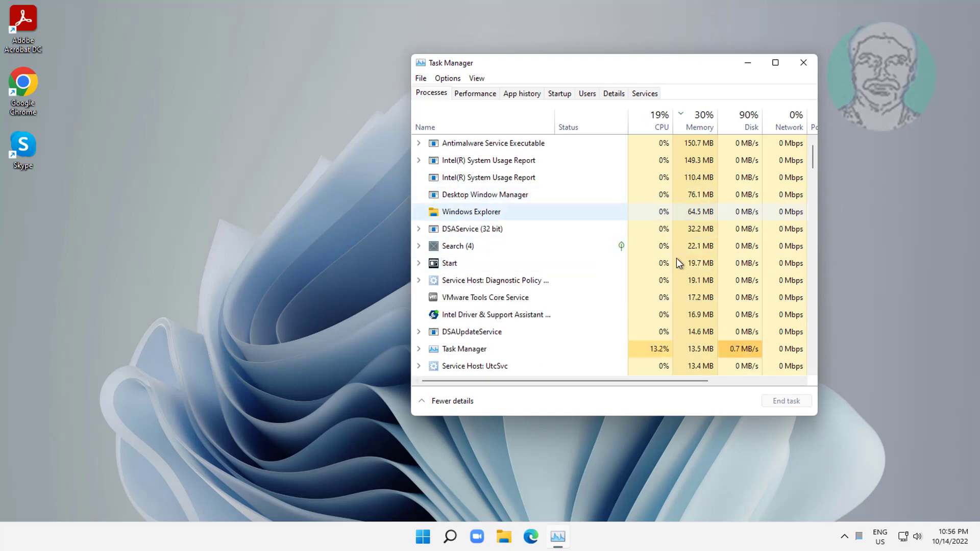
{"action": "left_click", "coordinate": [462, 213]}
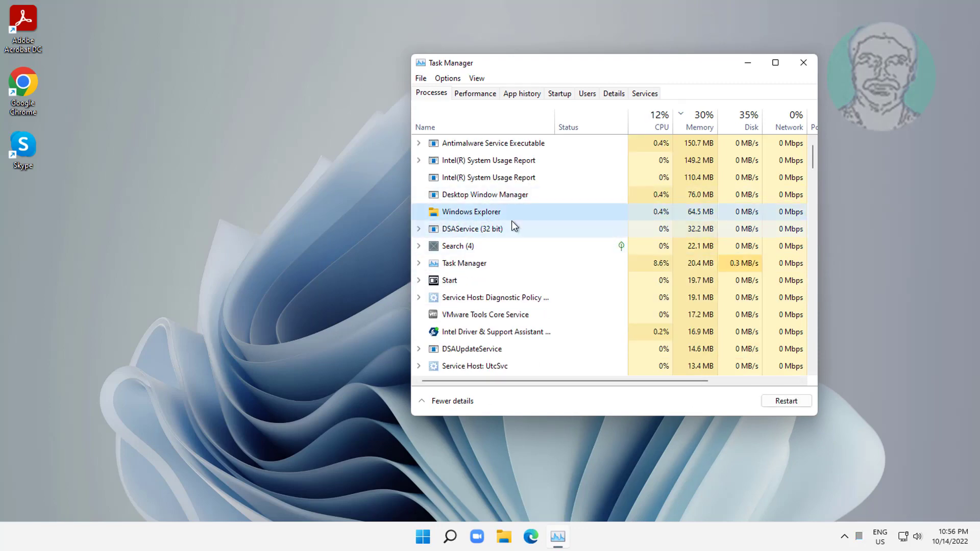
{"action": "left_click", "coordinate": [786, 401]}
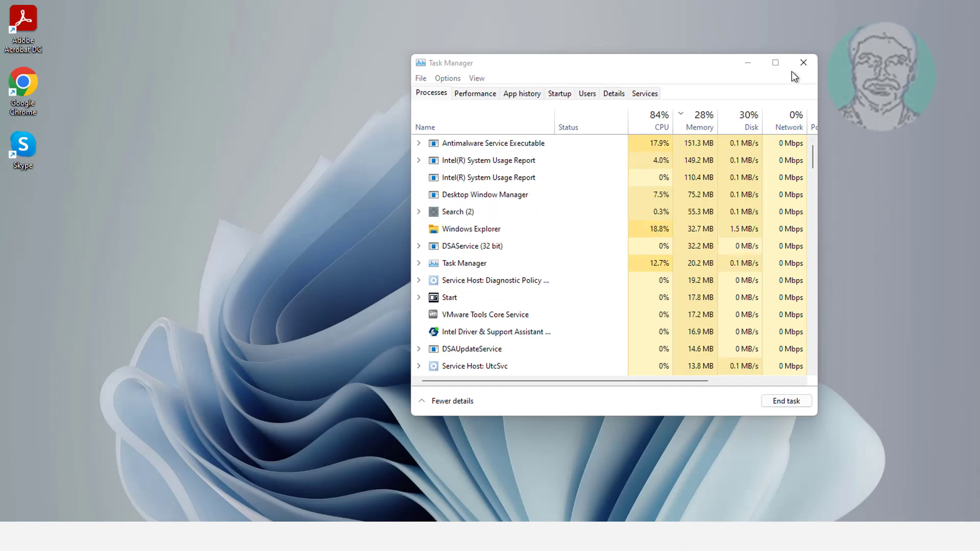
{"action": "left_click", "coordinate": [806, 61]}
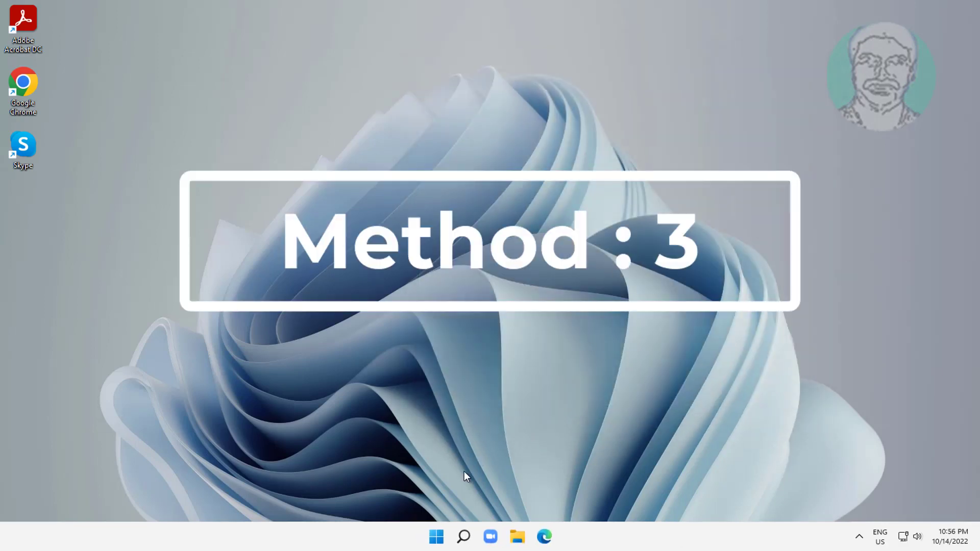
- Search automatically for a newer VMware SVGA 3D display driver, then close Device Manager
{"action": "right_click", "coordinate": [436, 536]}
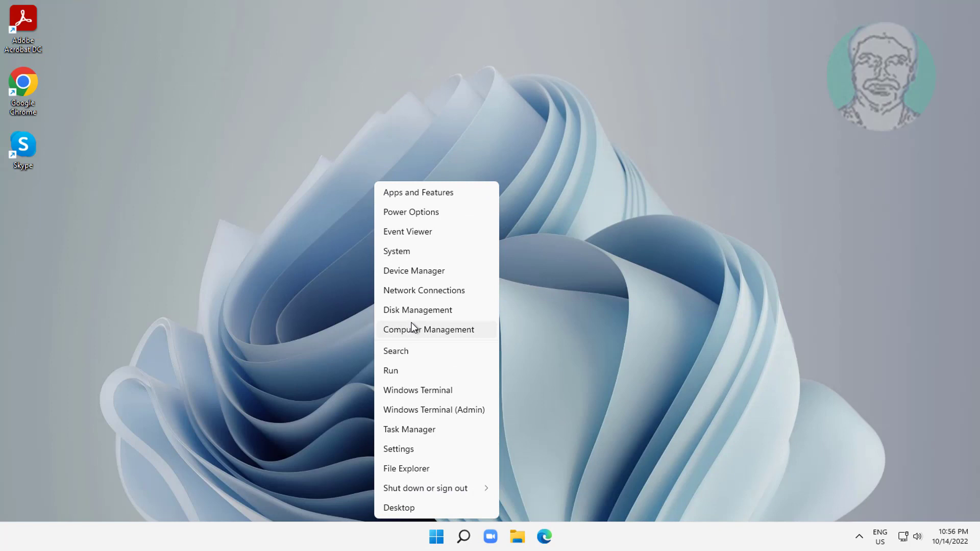
{"action": "left_click", "coordinate": [410, 273]}
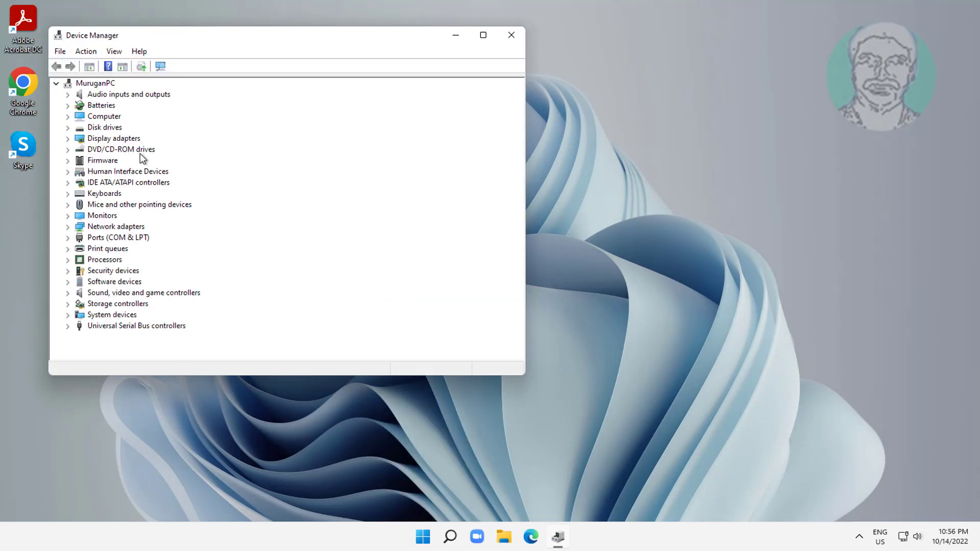
{"action": "left_click", "coordinate": [115, 140]}
{"action": "left_click", "coordinate": [72, 138]}
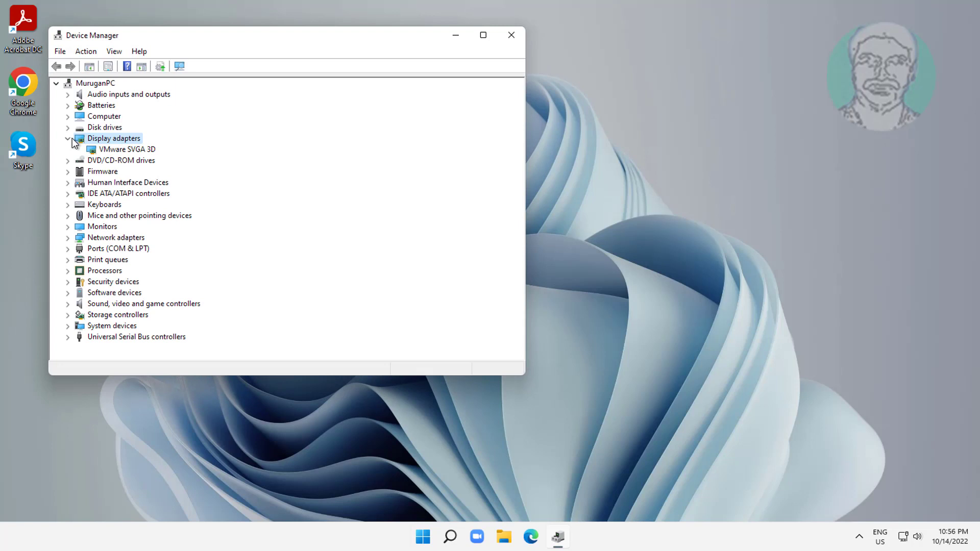
{"action": "left_click", "coordinate": [145, 151]}
{"action": "right_click", "coordinate": [145, 150]}
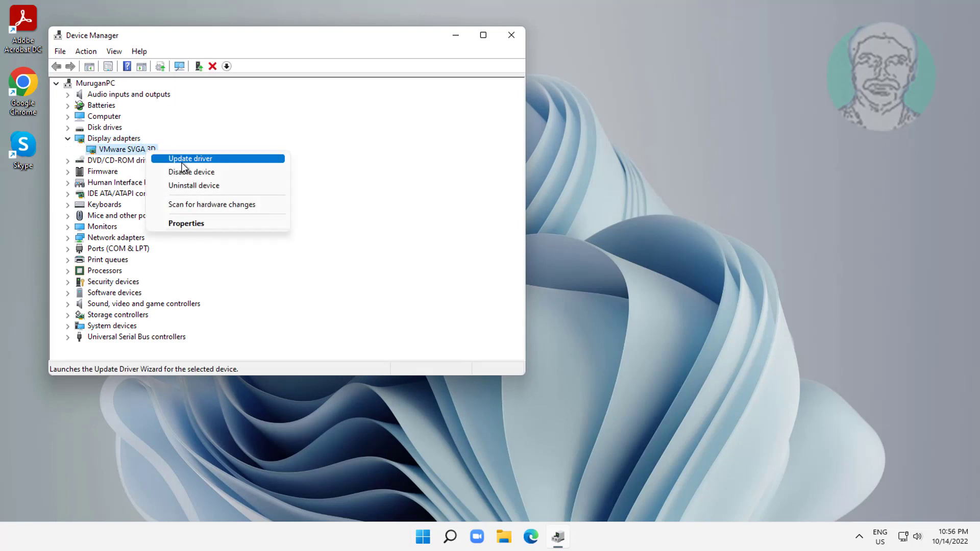
{"action": "left_click", "coordinate": [211, 157]}
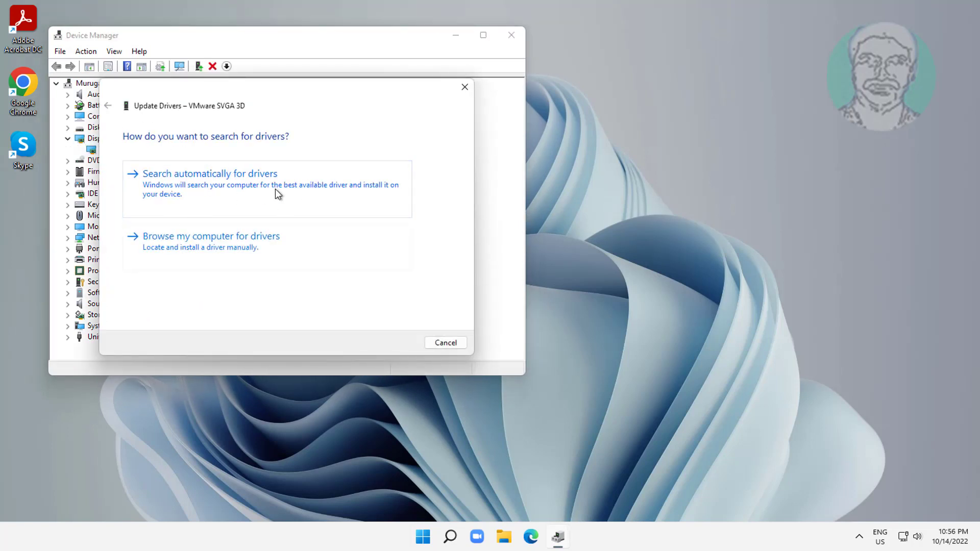
{"action": "left_click", "coordinate": [275, 189]}
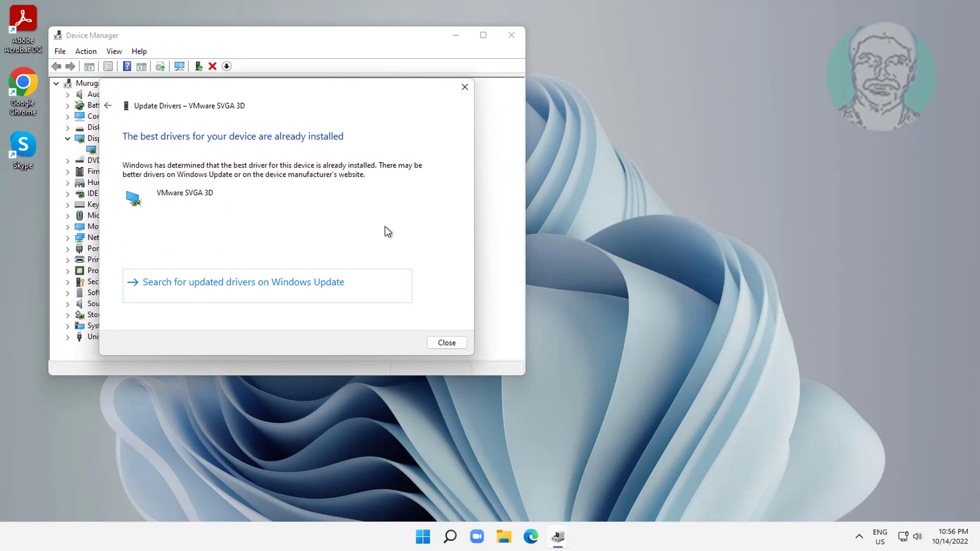
{"action": "left_click", "coordinate": [446, 342]}
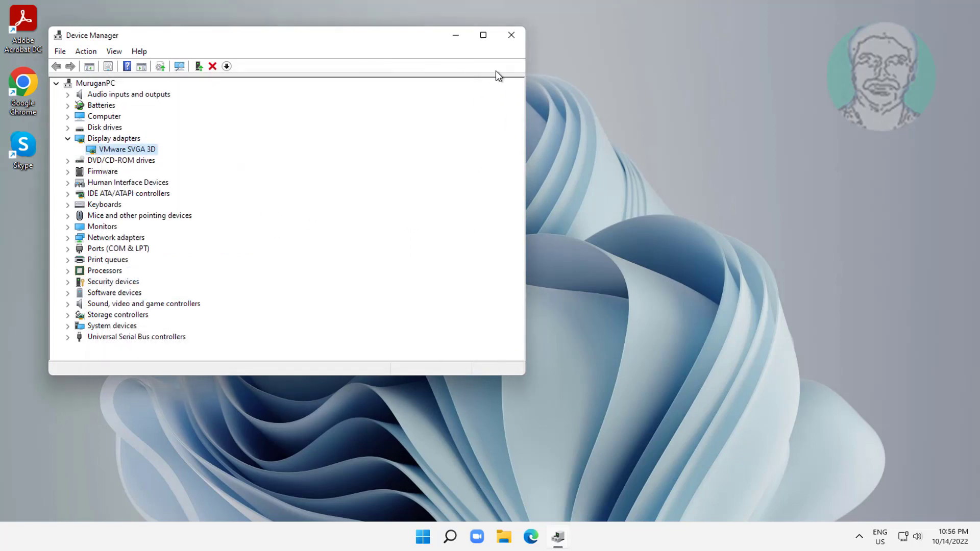
{"action": "left_click", "coordinate": [508, 36]}
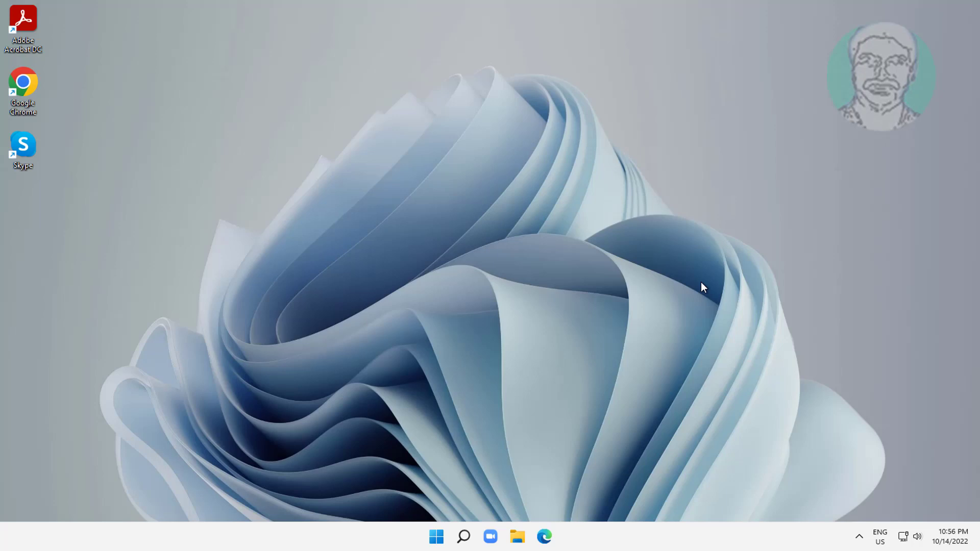
- Open Command Prompt as administrator from Windows search, approving the permission prompt
{"action": "left_click", "coordinate": [463, 536]}
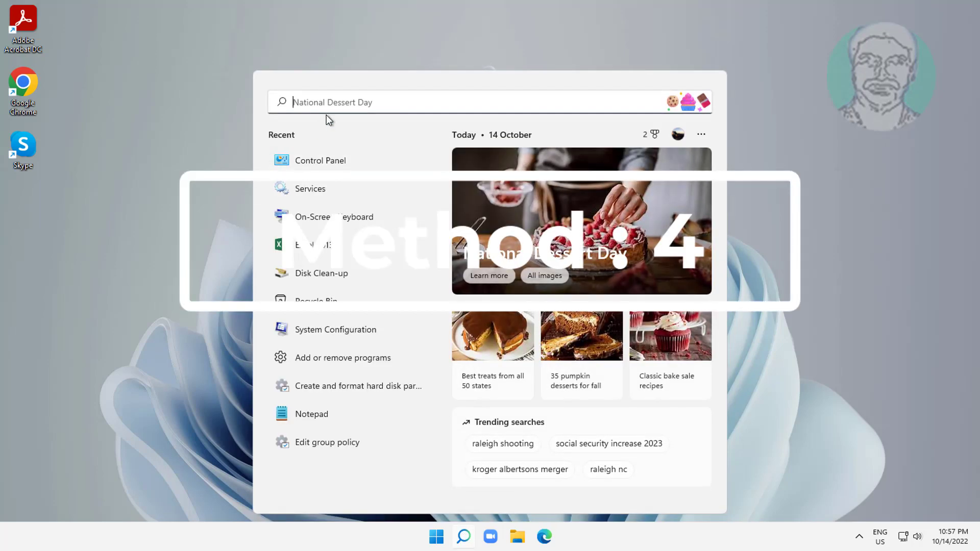
{"action": "type", "text": "cmd"}
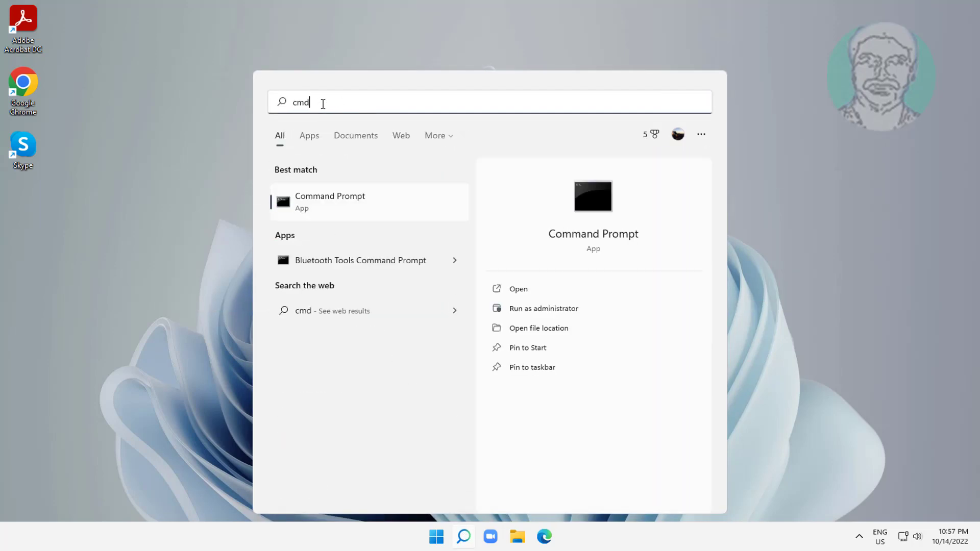
{"action": "right_click", "coordinate": [357, 201]}
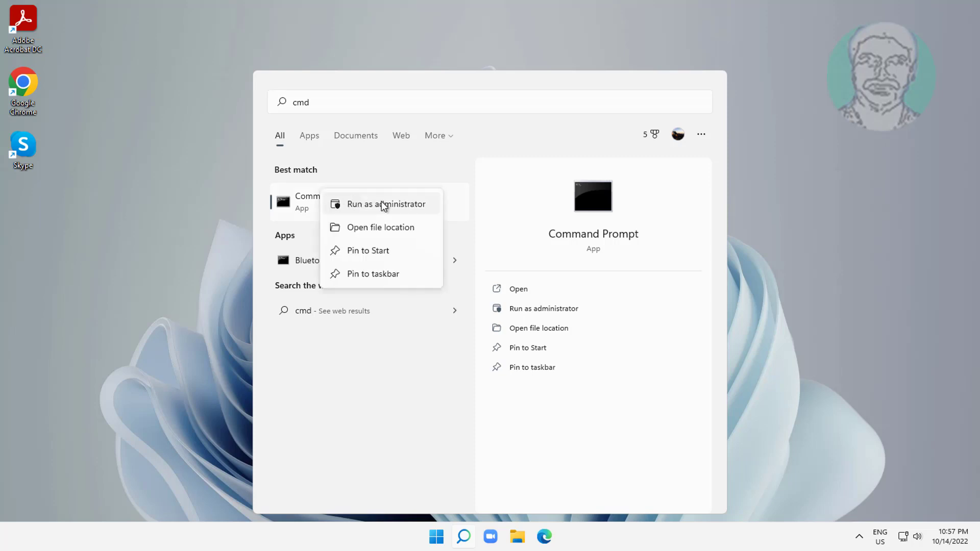
{"action": "left_click", "coordinate": [379, 202]}
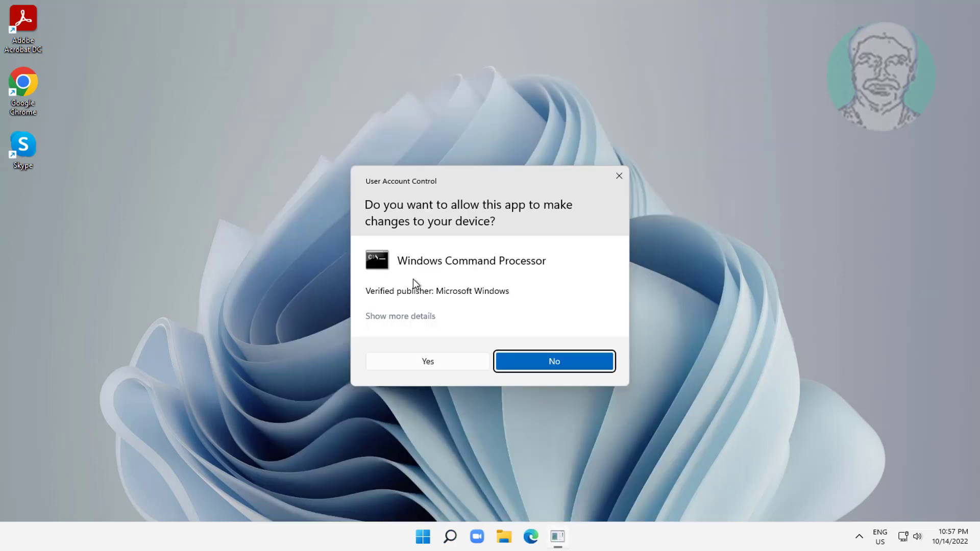
{"action": "left_click", "coordinate": [457, 364]}
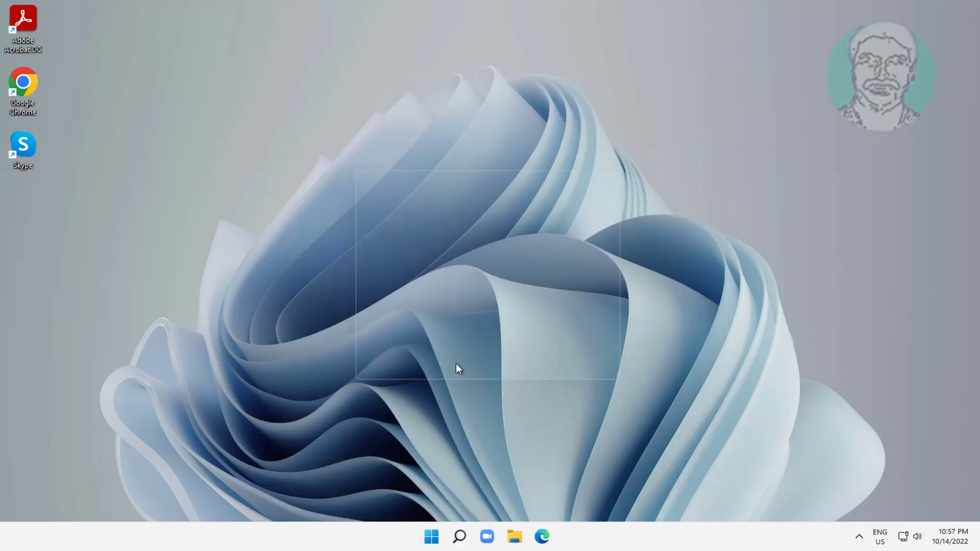
{"action": "type", "text": "sfc"}
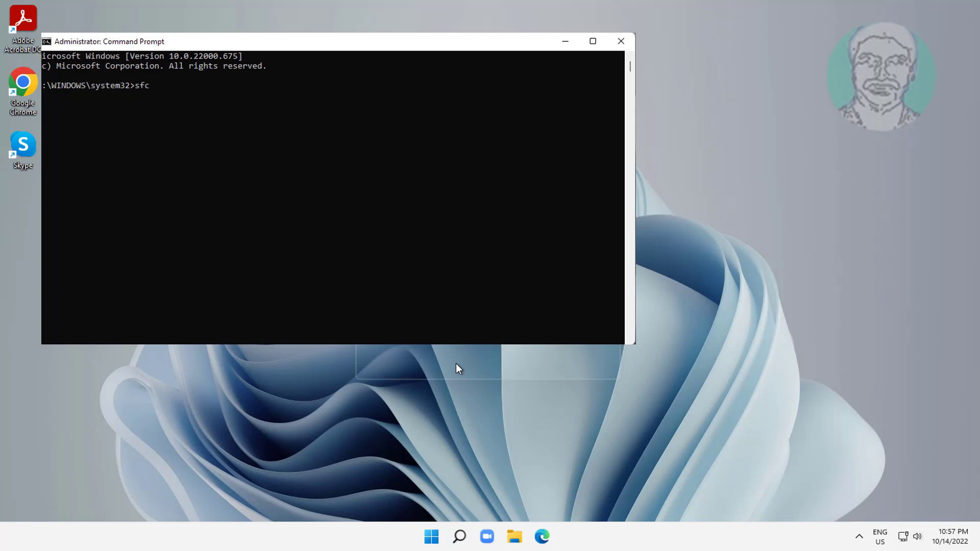
{"action": "type", "text": " /scannow"}
- Run sfc /scannow and let it finish repairing corrupt system files
{"action": "key", "text": "Return"}
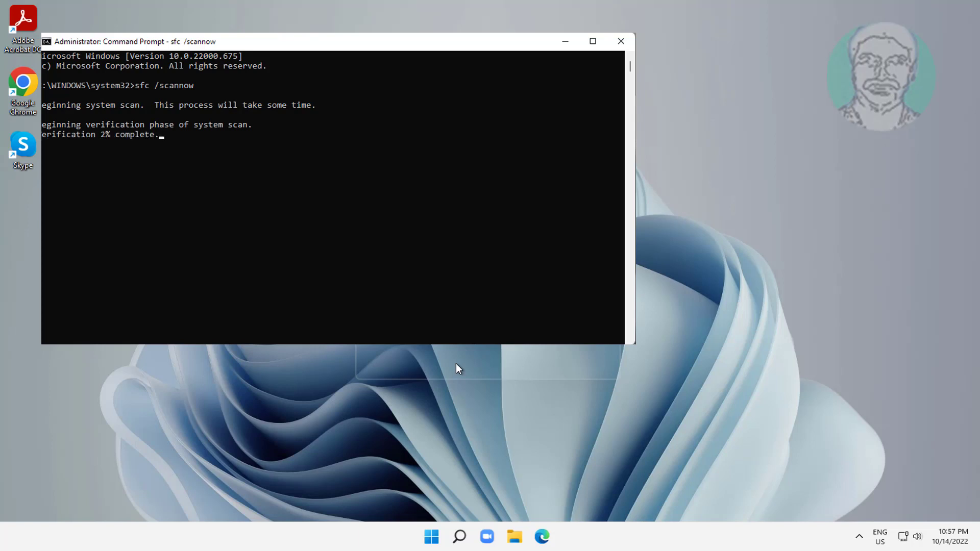
{"action": "left_click", "coordinate": [377, 212]}
{"action": "key", "text": "Return"}
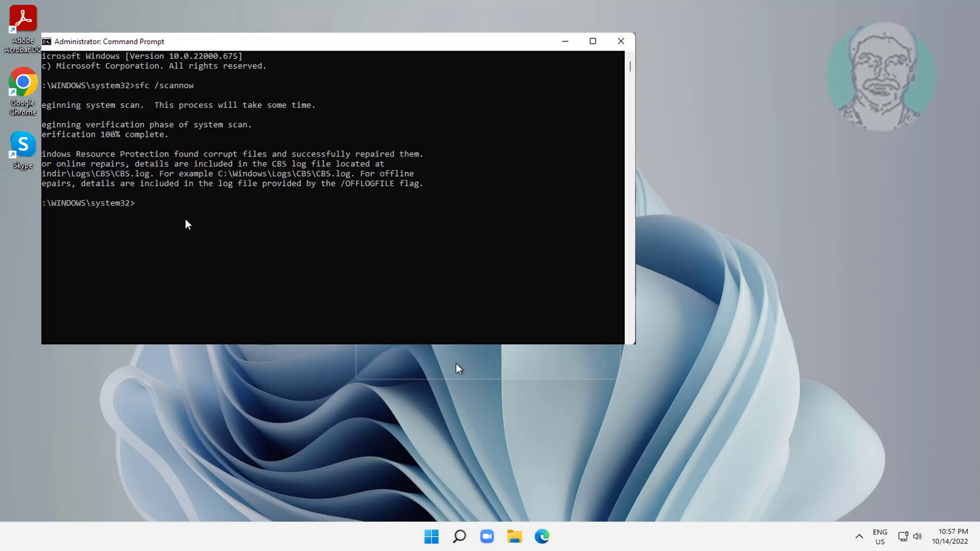
{"action": "left_click", "coordinate": [152, 207]}
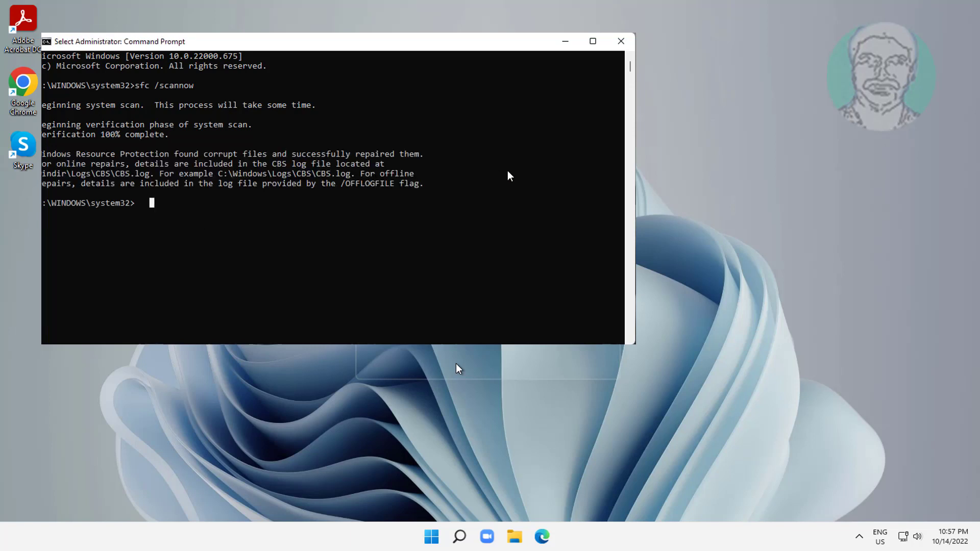
- Run dism /online /cleanup-image /restorehealth to completion, then exit the Command Prompt
{"action": "key", "text": "Escape"}
{"action": "type", "text": "d"}
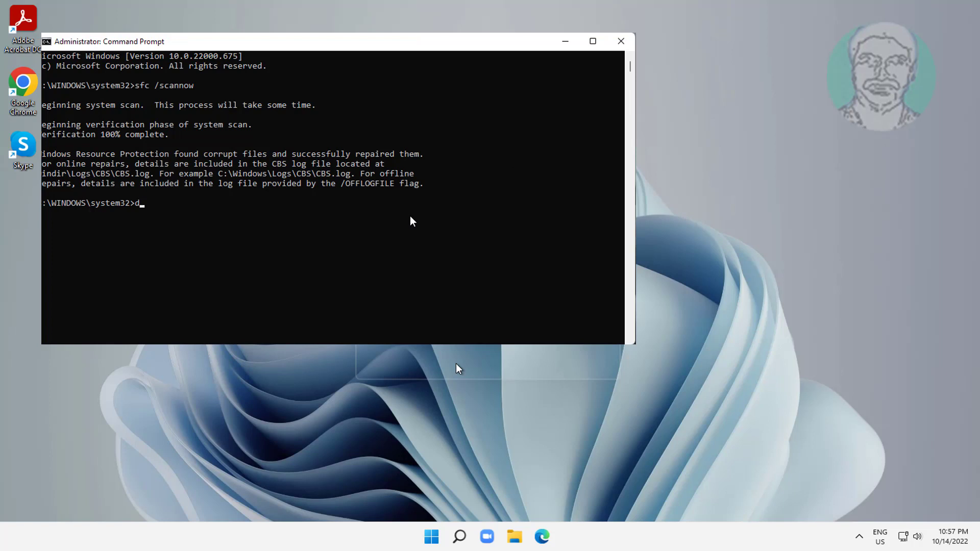
{"action": "type", "text": "ism /onli"}
{"action": "type", "text": "ne /clea"}
{"action": "type", "text": "nup-ima"}
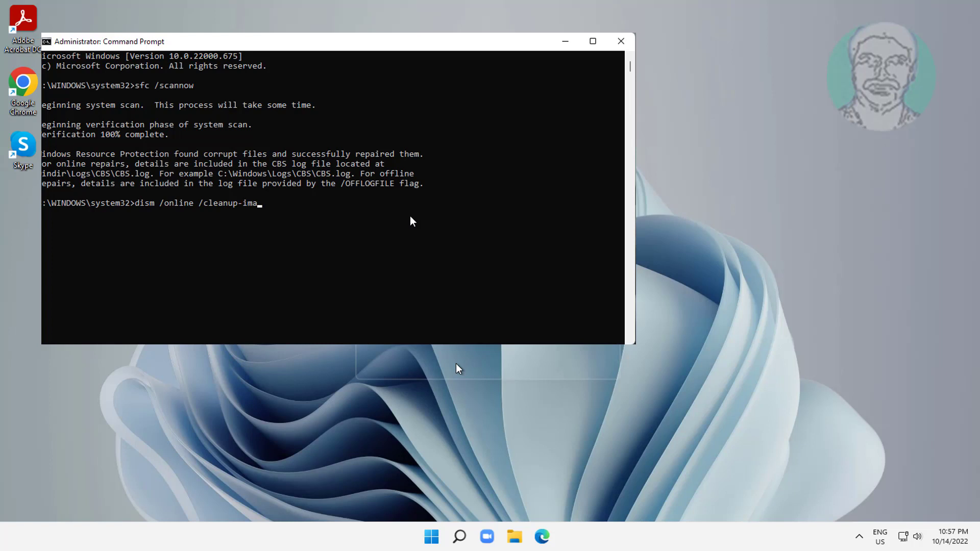
{"action": "type", "text": "ge /rest"}
{"action": "type", "text": "orehealth"}
{"action": "key", "text": "Return"}
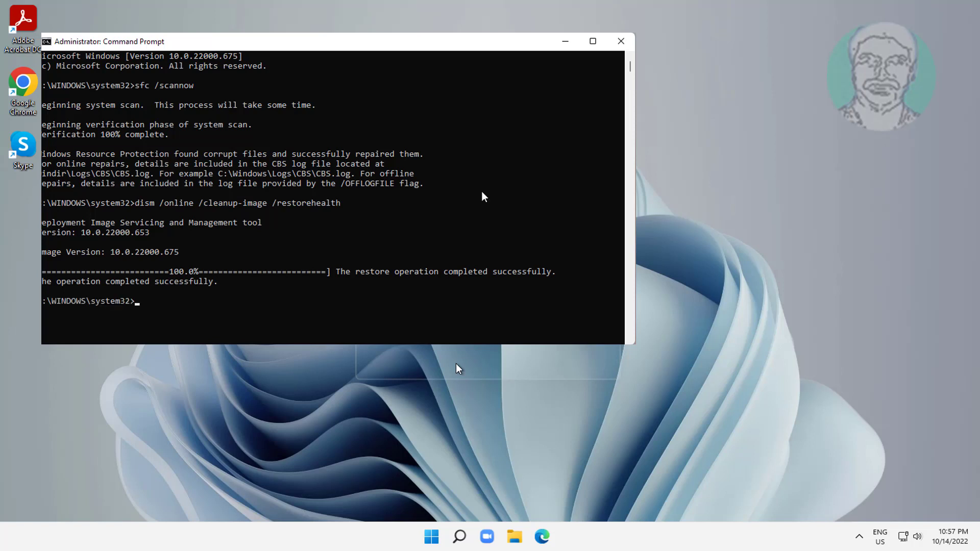
{"action": "type", "text": "exit"}
{"action": "key", "text": "Return"}
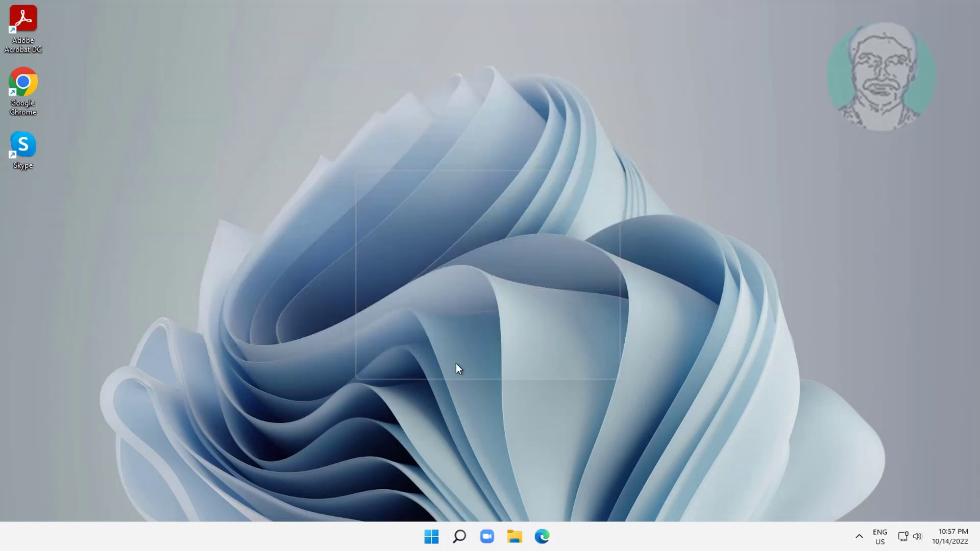
- Search for msconfig from Start, fixing a typo, and launch System Configuration
{"action": "key", "text": "super"}
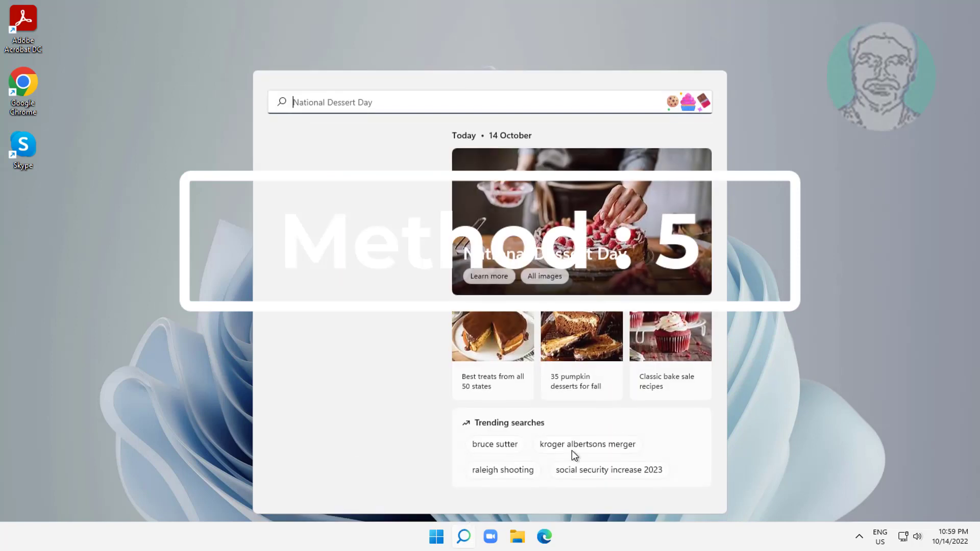
{"action": "type", "text": "ms"}
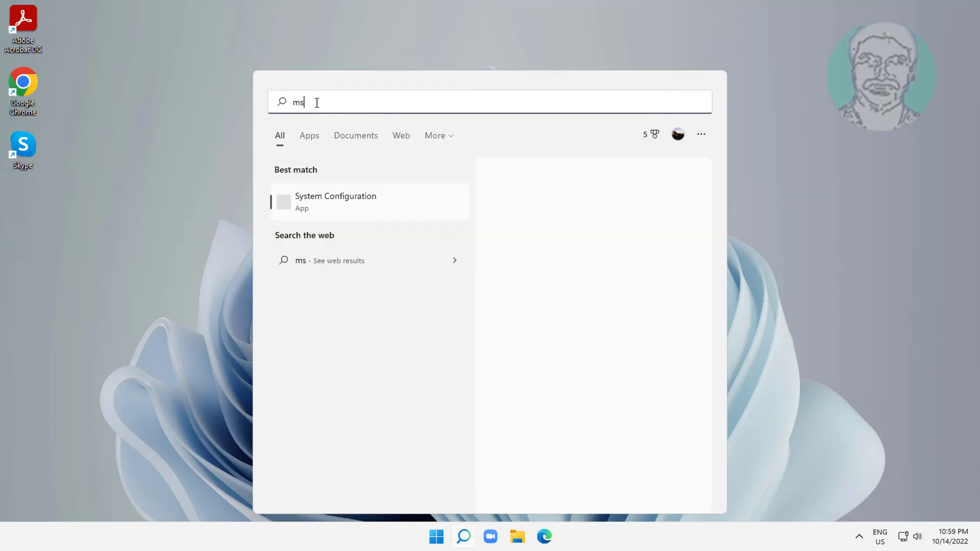
{"action": "type", "text": "confi"}
{"action": "key", "text": "BackSpace"}
{"action": "key", "text": "BackSpace"}
{"action": "key", "text": "BackSpace"}
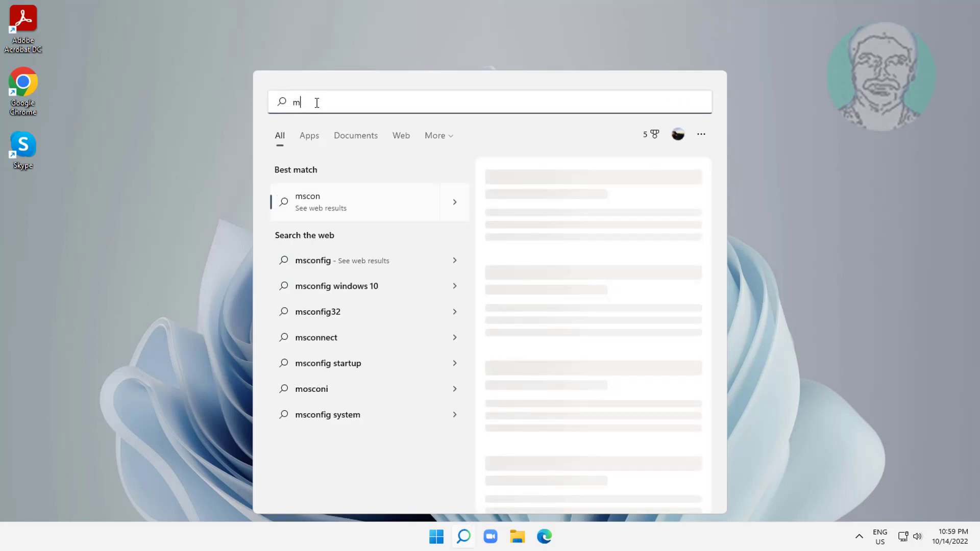
{"action": "key", "text": "BackSpace"}
{"action": "key", "text": "BackSpace"}
{"action": "type", "text": "msconfig"}
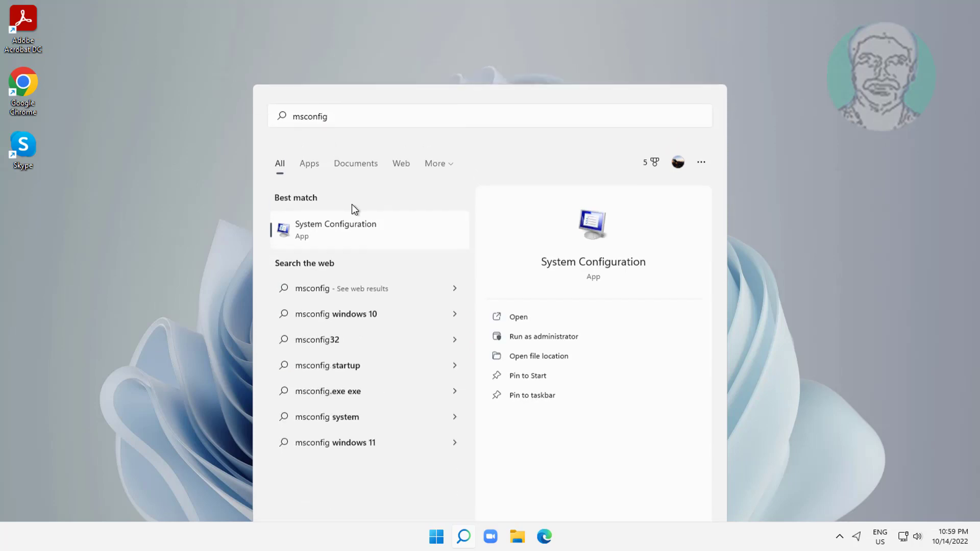
{"action": "left_click", "coordinate": [352, 205]}
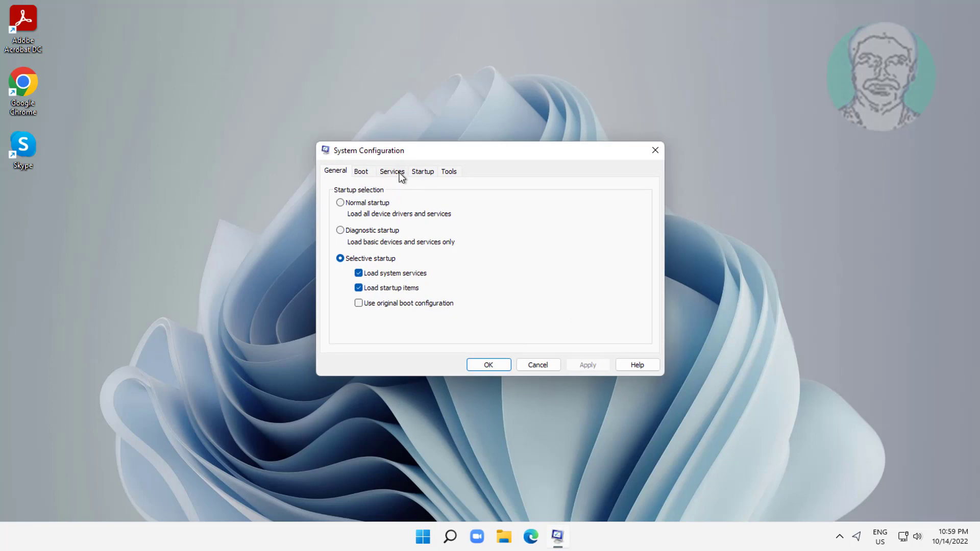
- Hide all Microsoft services, disable all remaining services, and apply the change with OK
{"action": "left_click", "coordinate": [400, 177]}
{"action": "left_click", "coordinate": [365, 345]}
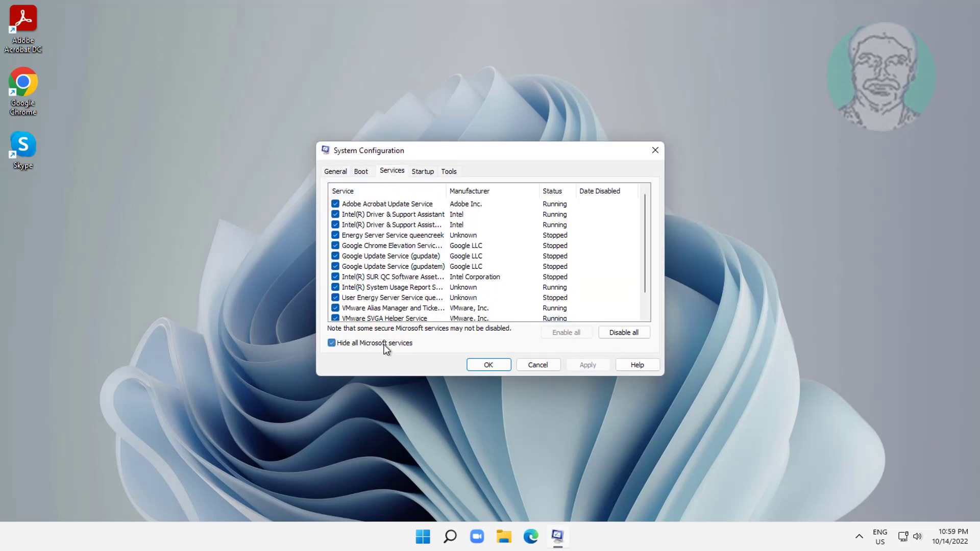
{"action": "left_click", "coordinate": [633, 335]}
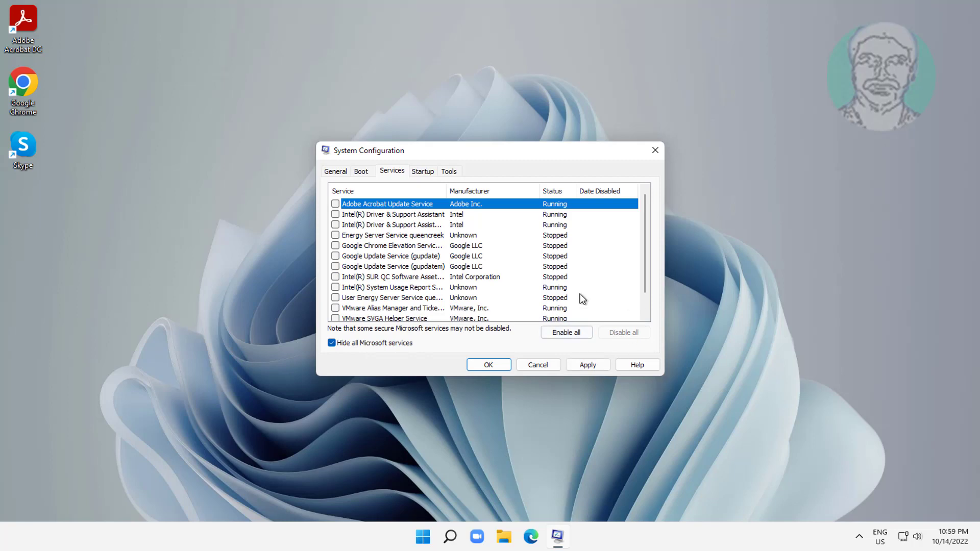
{"action": "left_click", "coordinate": [587, 365]}
{"action": "left_click", "coordinate": [505, 365]}
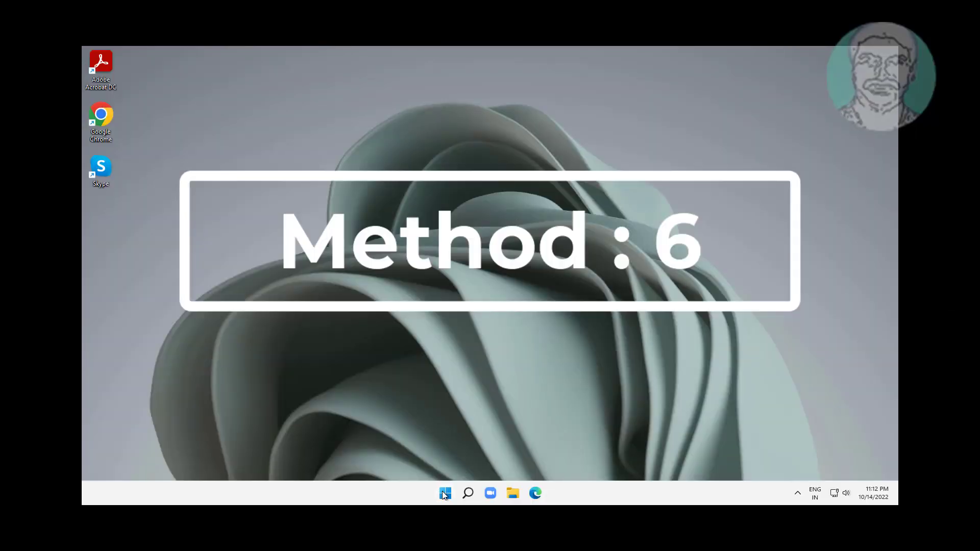
- Uninstall the VMware pointing device under Mice and other pointing devices, then restart
{"action": "right_click", "coordinate": [444, 495]}
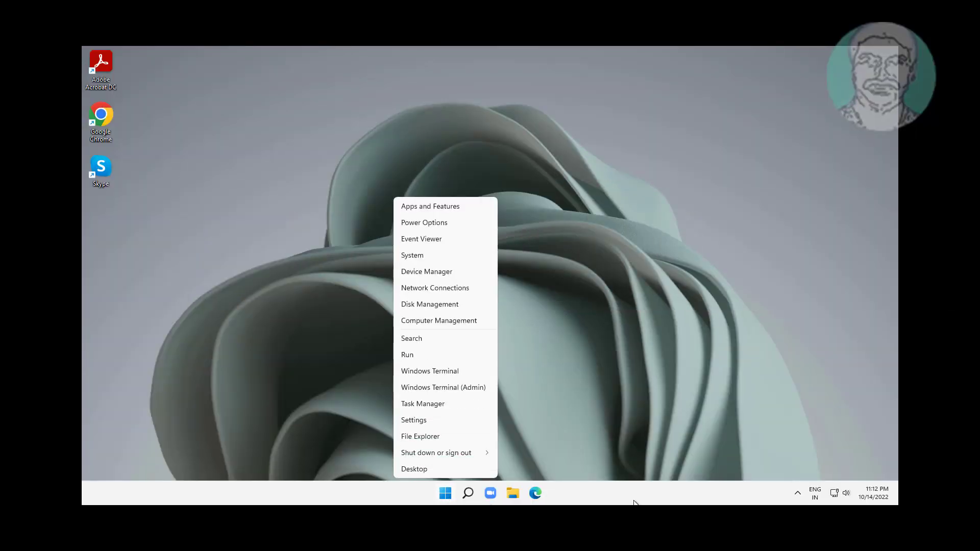
{"action": "left_click", "coordinate": [427, 272]}
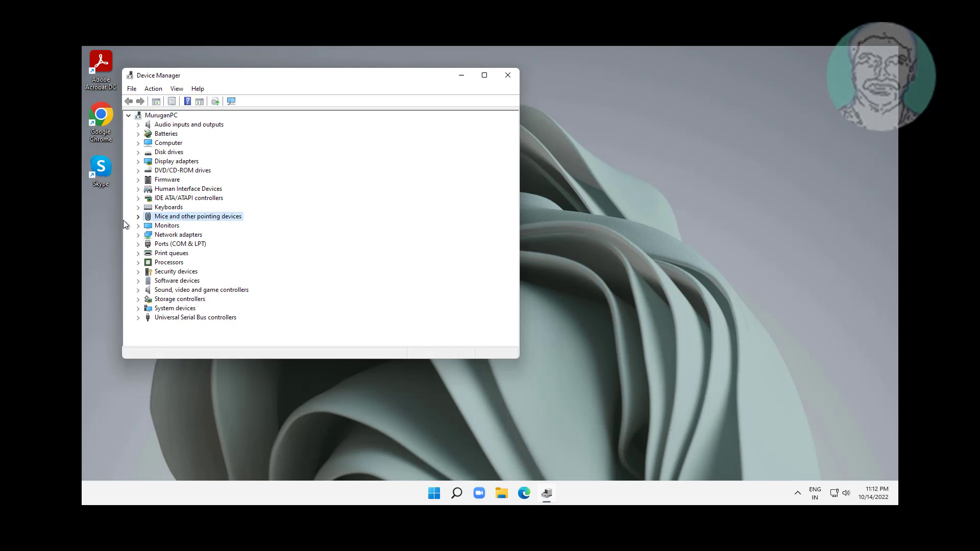
{"action": "left_click", "coordinate": [138, 217]}
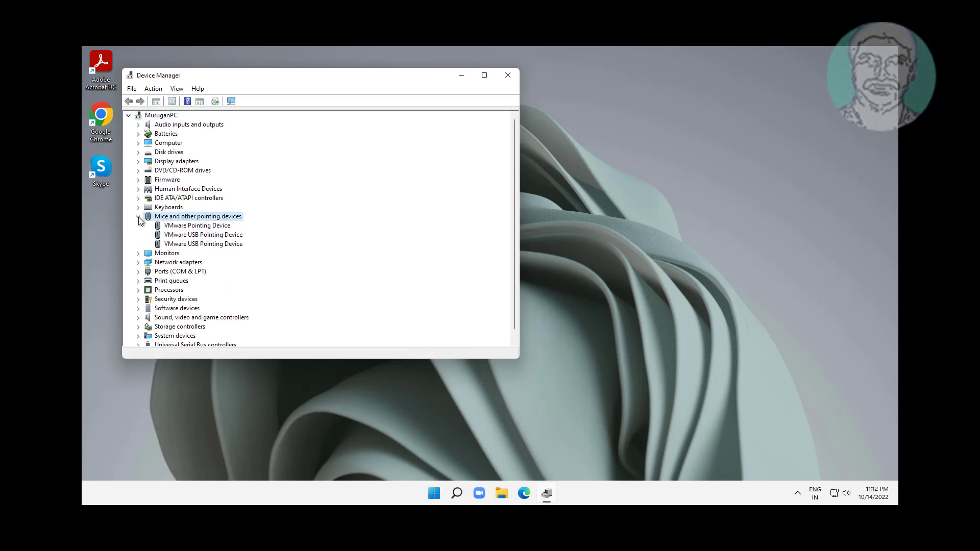
{"action": "right_click", "coordinate": [207, 228]}
{"action": "left_click", "coordinate": [253, 245]}
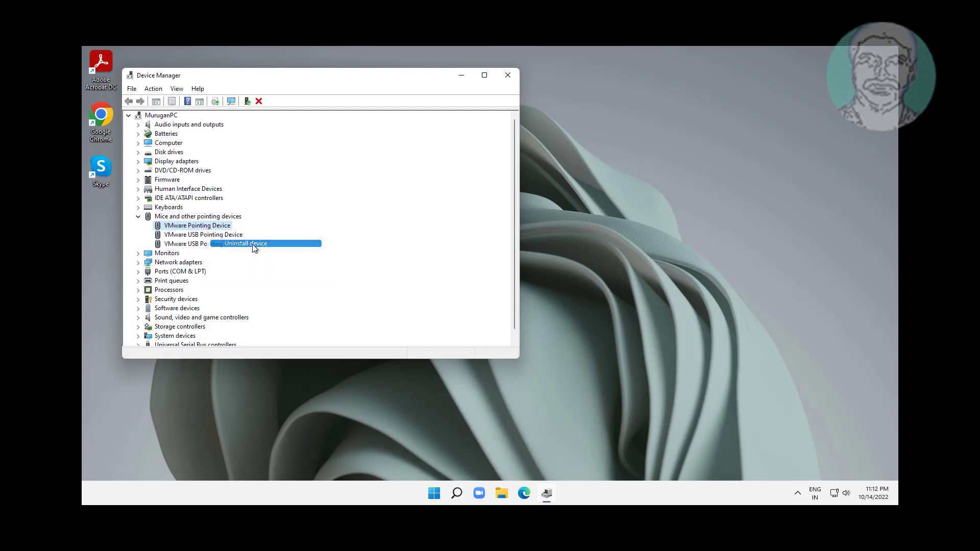
{"action": "left_click", "coordinate": [512, 308]}
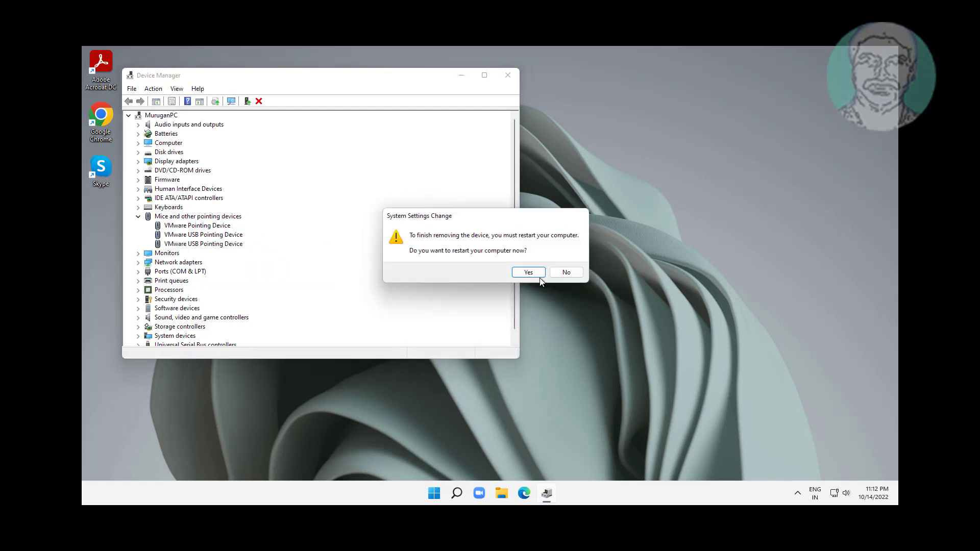